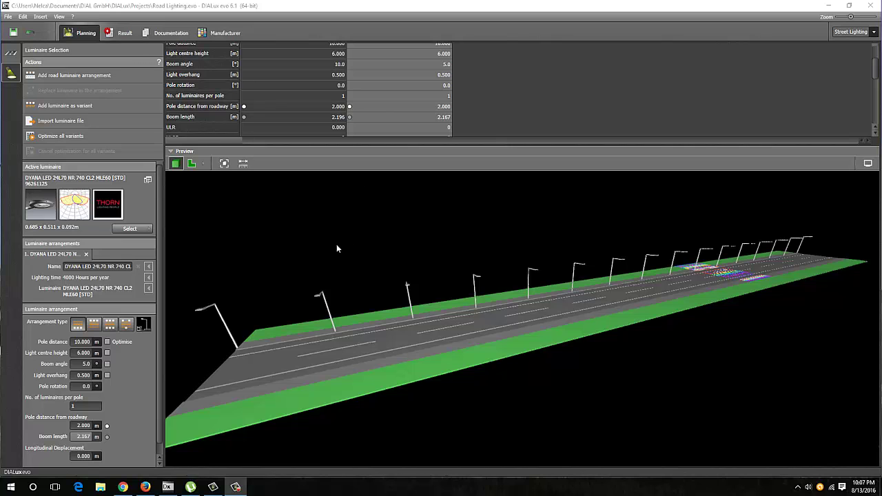
# Examine the road, the row of light poles and the calculation fields from several angles in the 3D preview
pyautogui.moveTo(335, 247); pyautogui.dragTo(368, 247, button='right')
pyautogui.moveTo(508, 206); pyautogui.dragTo(407, 241, button='right')
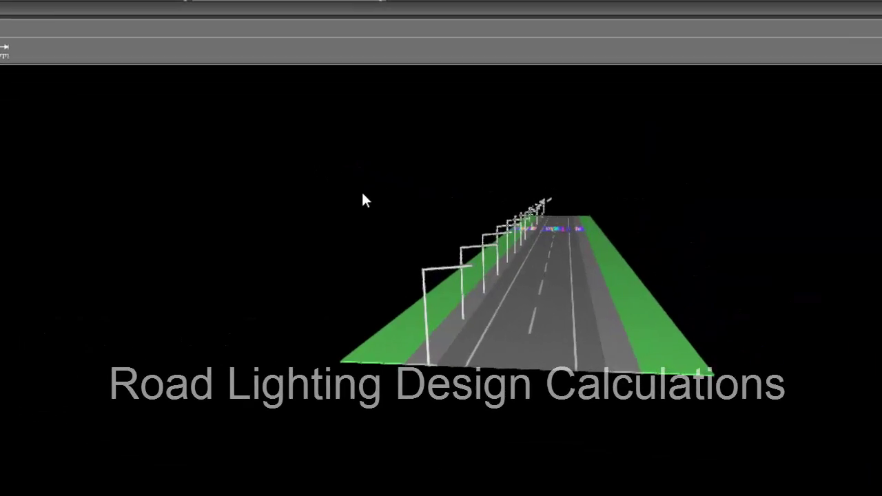
pyautogui.moveTo(277, 181); pyautogui.dragTo(290, 195, button='right')
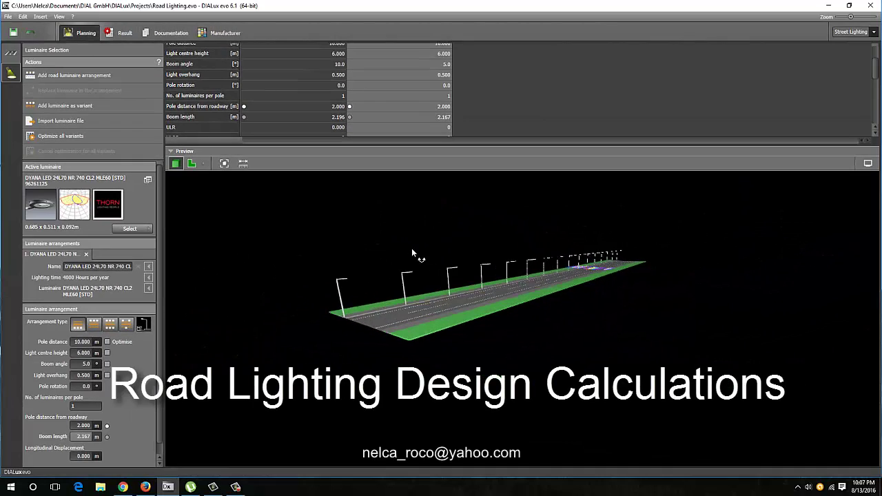
pyautogui.moveTo(411, 248); pyautogui.dragTo(426, 275, button='right')
pyautogui.scroll(3, 441, 275)
pyautogui.moveTo(426, 276); pyautogui.dragTo(506, 219, button='middle')
pyautogui.moveTo(439, 217); pyautogui.dragTo(467, 238, button='middle')
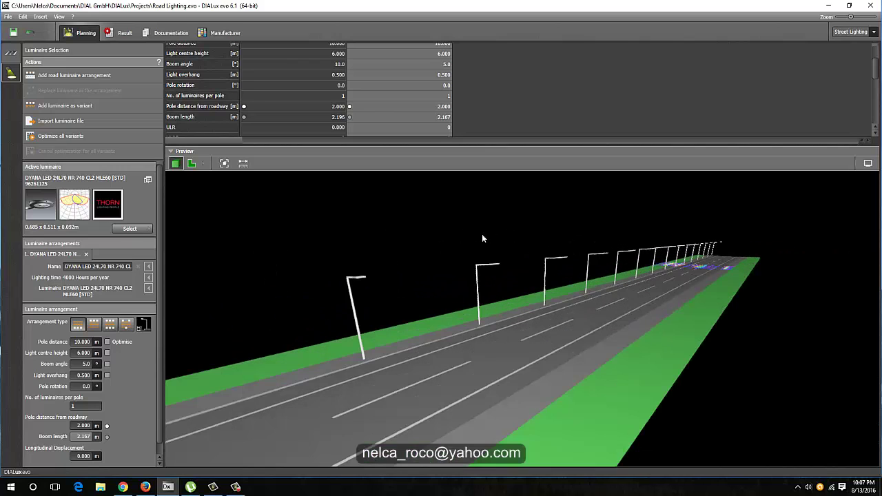
pyautogui.scroll(-3, 483, 237)
pyautogui.scroll(2, 489, 235)
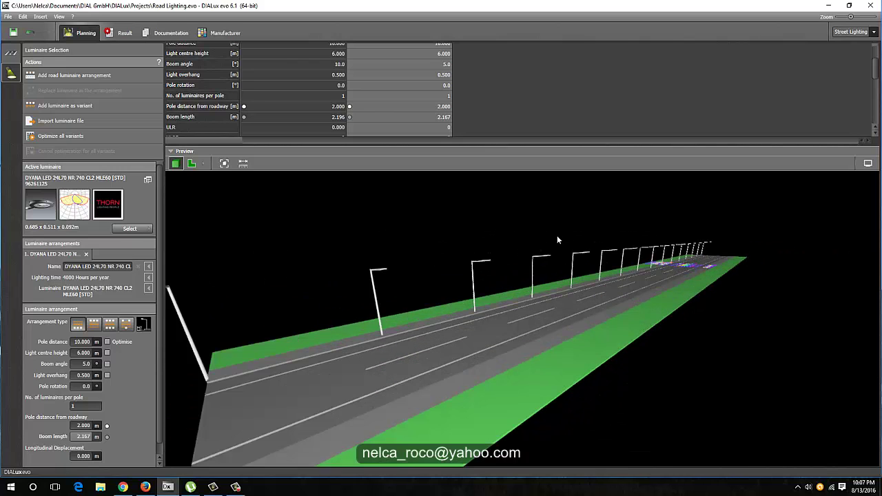
pyautogui.moveTo(556, 239); pyautogui.dragTo(511, 234, button='middle')
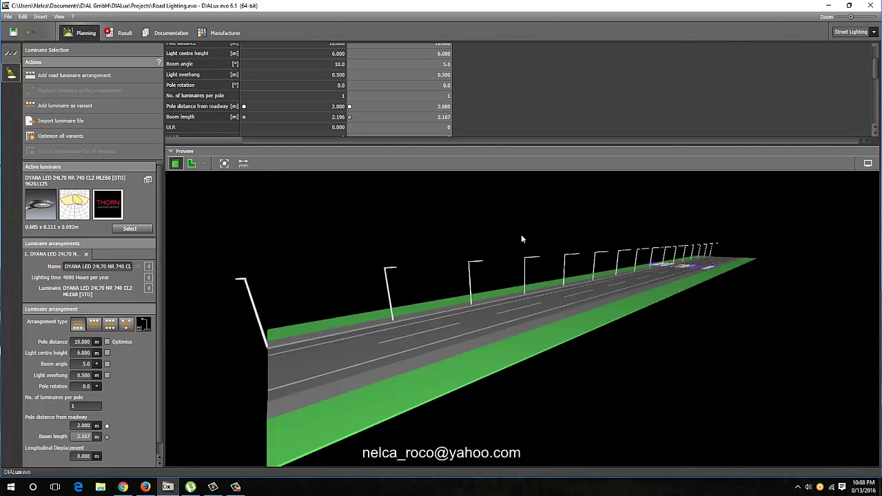
pyautogui.moveTo(359, 225); pyautogui.dragTo(382, 225)
pyautogui.moveTo(572, 304); pyautogui.dragTo(536, 331)
pyautogui.scroll(-3, 536, 331)
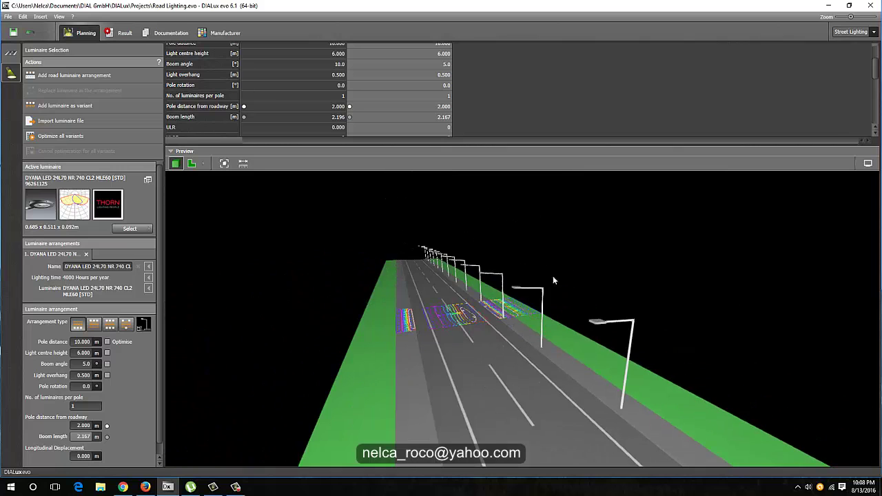
pyautogui.moveTo(557, 273); pyautogui.dragTo(540, 255, button='middle')
pyautogui.moveTo(545, 274); pyautogui.dragTo(572, 271)
pyautogui.scroll(-2, 538, 234)
pyautogui.scroll(5, 586, 248)
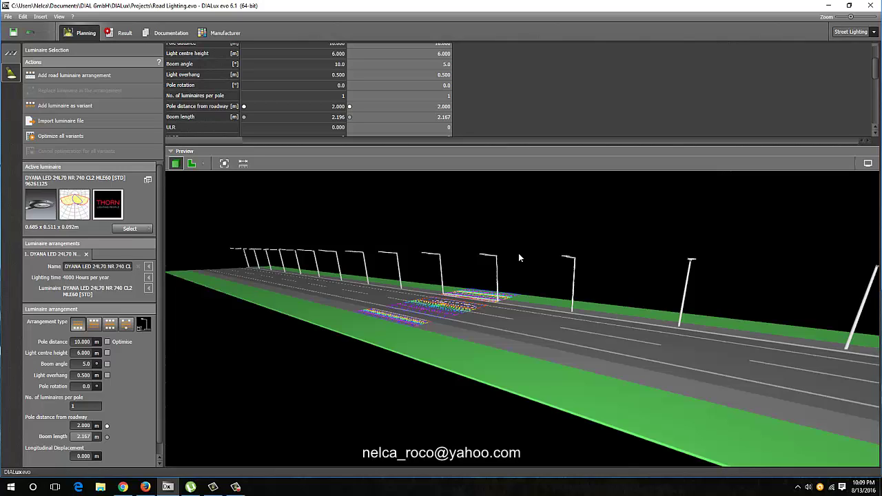
# Switch to the Street 1 variant and set its light centre height to 10 m
pyautogui.moveTo(876, 73); pyautogui.dragTo(875, 60)
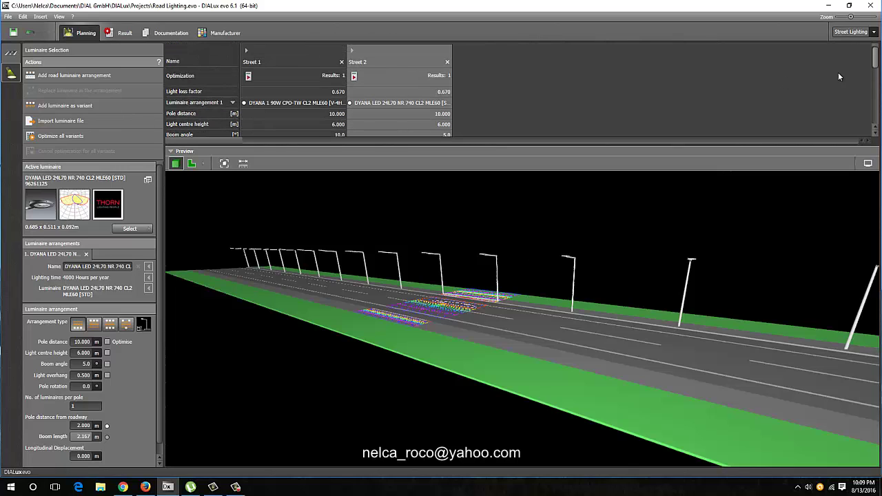
pyautogui.click(288, 60)
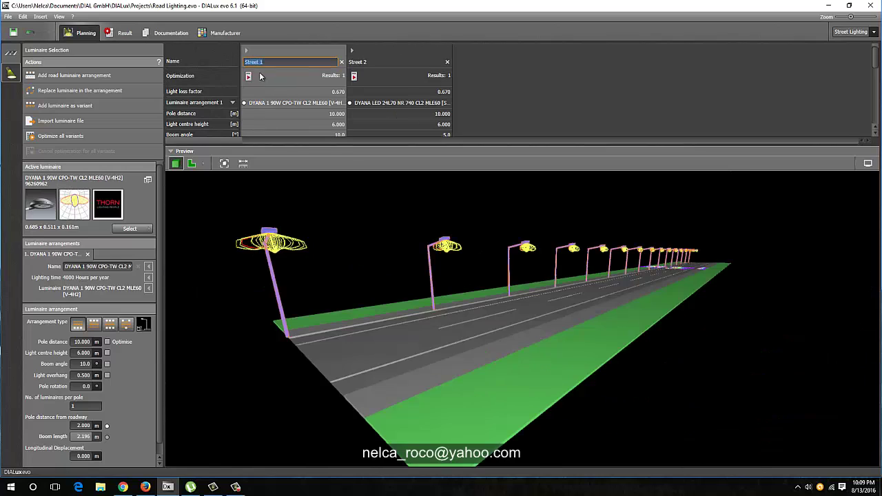
pyautogui.click(325, 198)
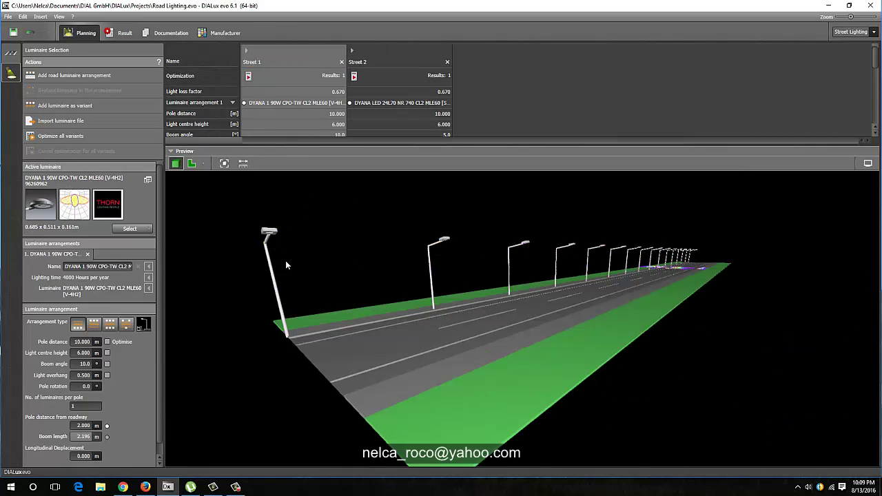
pyautogui.moveTo(274, 270); pyautogui.dragTo(528, 306, button='right')
pyautogui.click(527, 309)
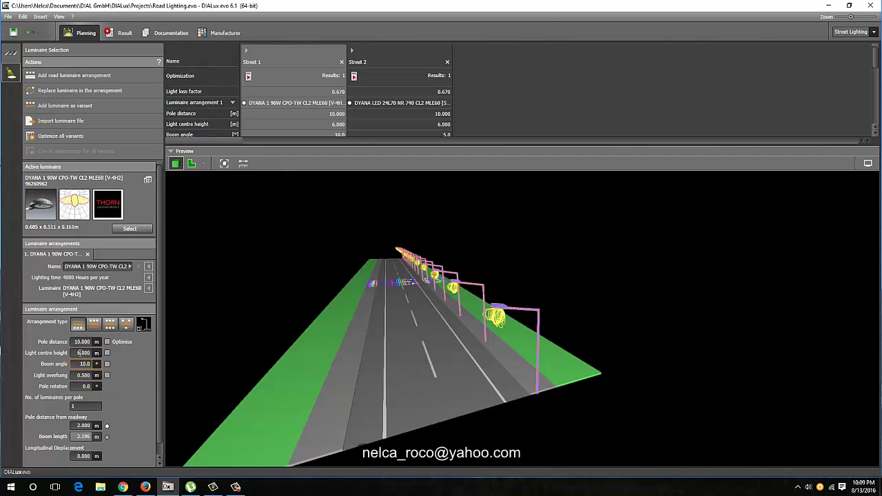
pyautogui.click(83, 353)
pyautogui.write('10')
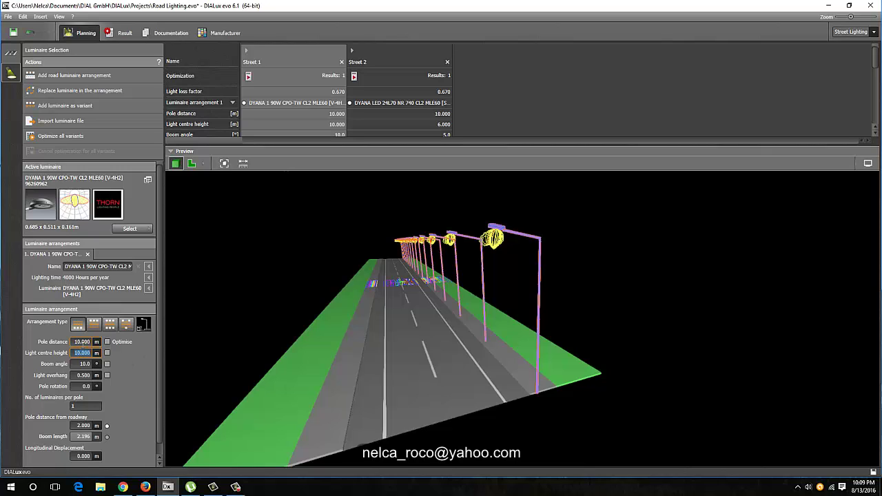
# Set the pole distance of the Street 1 luminaire arrangement to 25 m, leaving its optimisation disabled
pyautogui.click(106, 343)
pyautogui.click(108, 342)
pyautogui.click(107, 342)
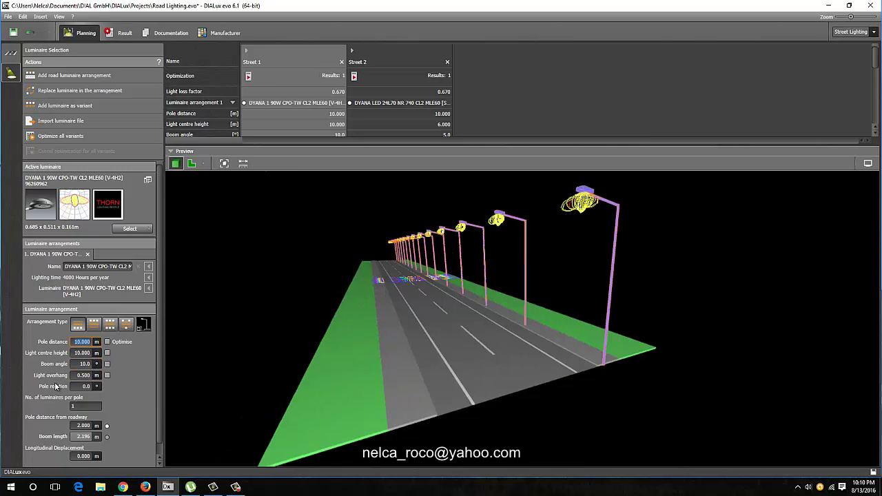
pyautogui.write('25')
pyautogui.press('Return')
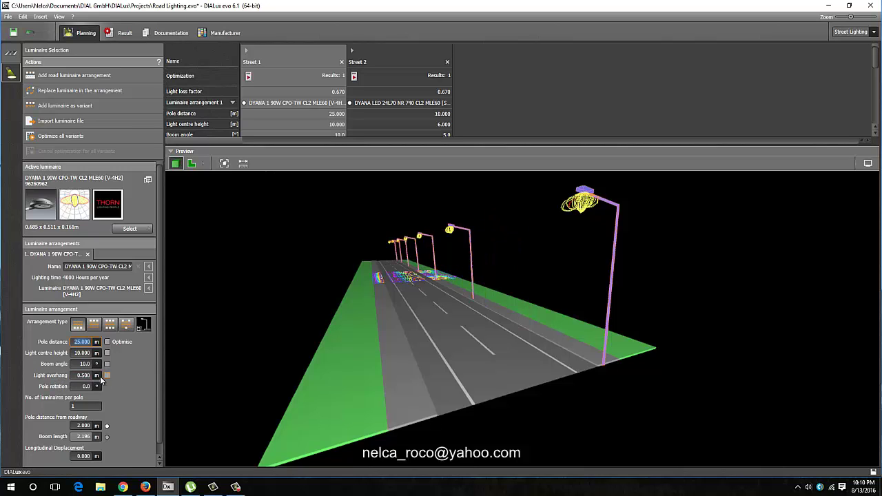
# Set the boom angle of the Street 1 luminaire arrangement to 5° and look at the poles
pyautogui.click(81, 367)
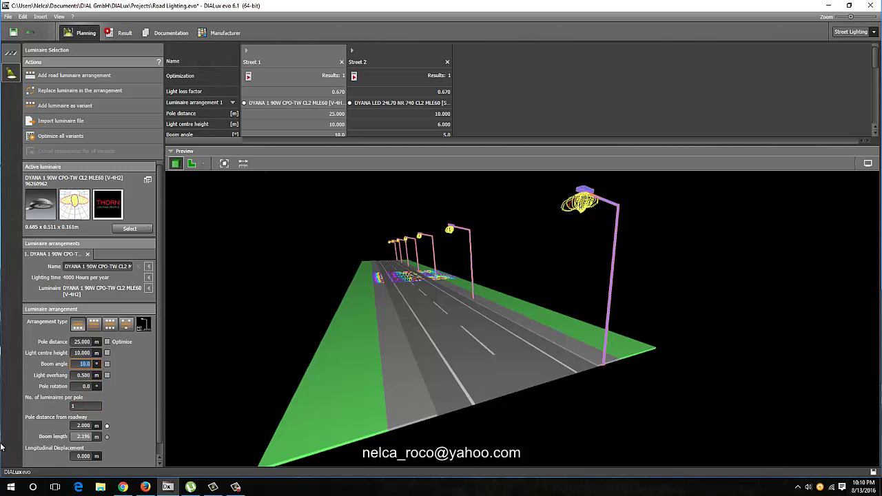
pyautogui.write('5')
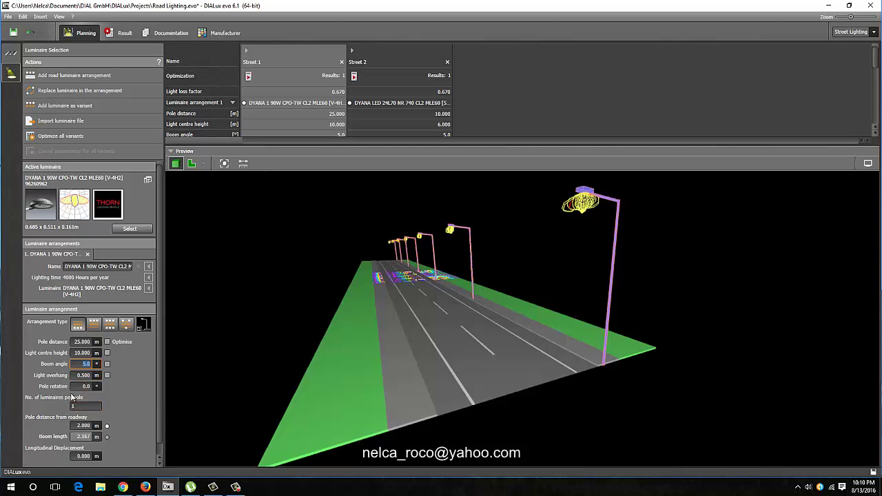
pyautogui.moveTo(227, 328); pyautogui.dragTo(269, 329)
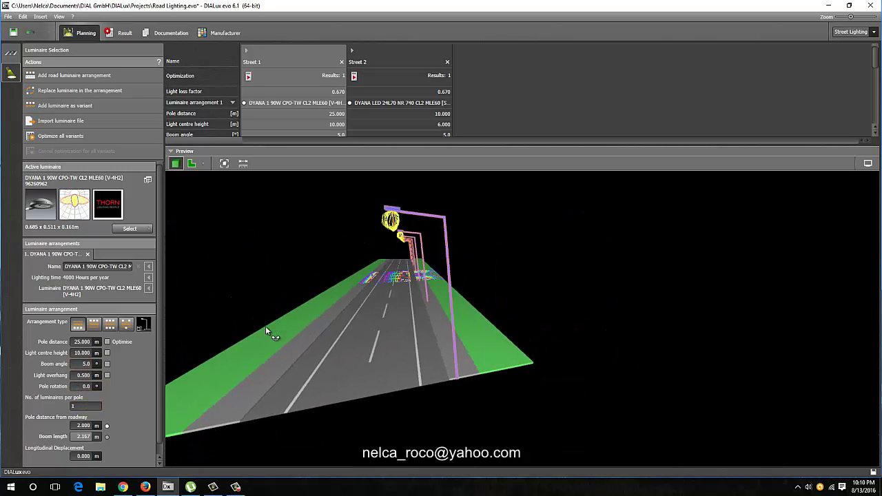
# Show the street in plan view and measure the boom from the luminaire to the pole
pyautogui.click(95, 407)
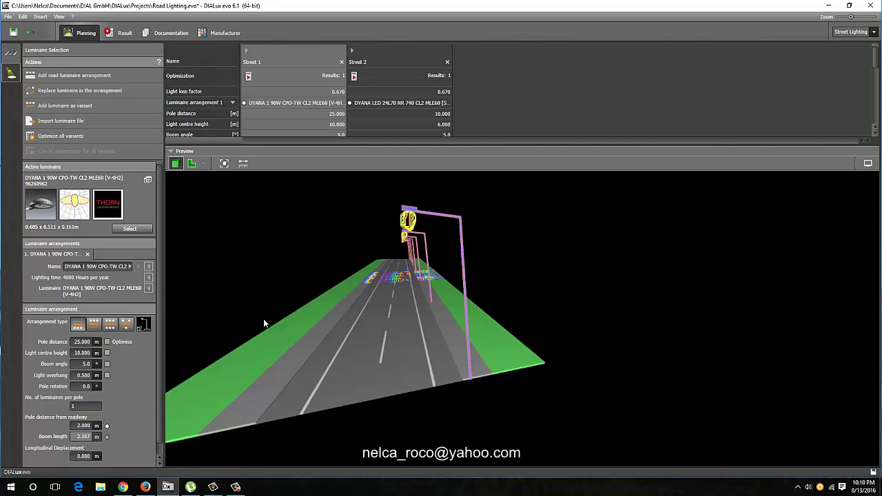
pyautogui.moveTo(258, 320); pyautogui.dragTo(255, 320, button='right')
pyautogui.moveTo(255, 319); pyautogui.dragTo(252, 314)
pyautogui.click(333, 262)
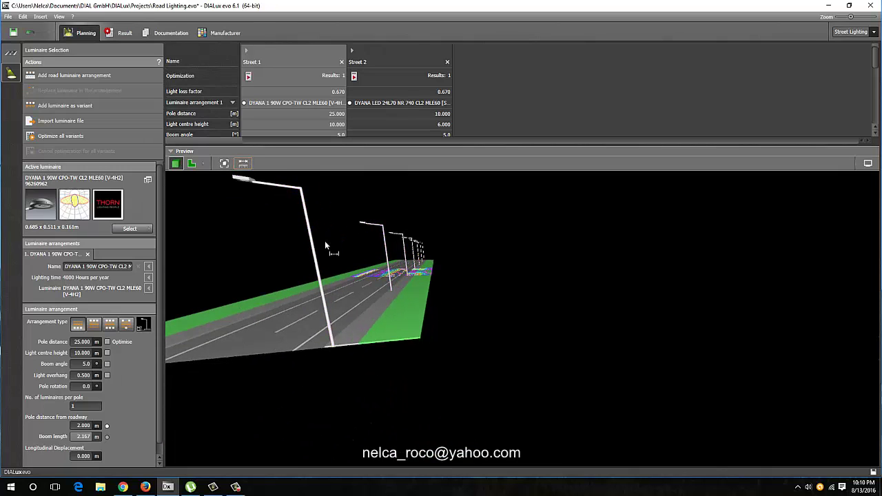
pyautogui.click(195, 164)
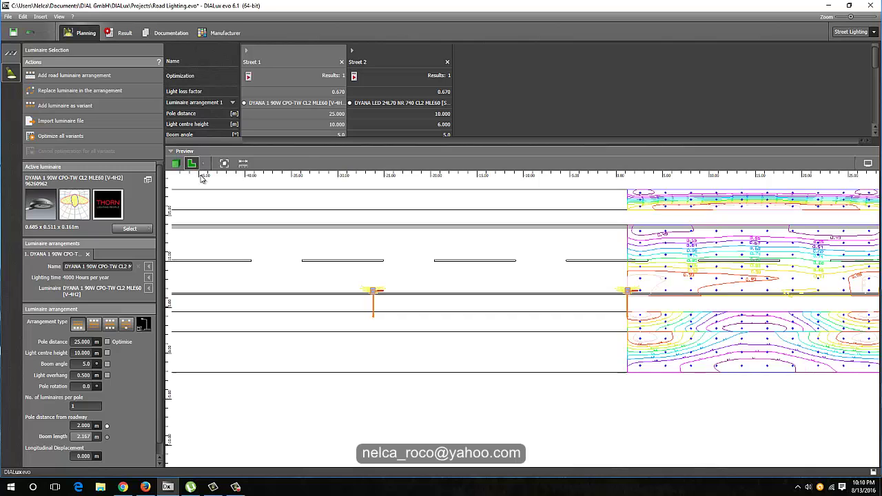
pyautogui.click(243, 164)
pyautogui.moveTo(241, 257); pyautogui.dragTo(421, 234, button='middle')
pyautogui.scroll(3, 421, 249)
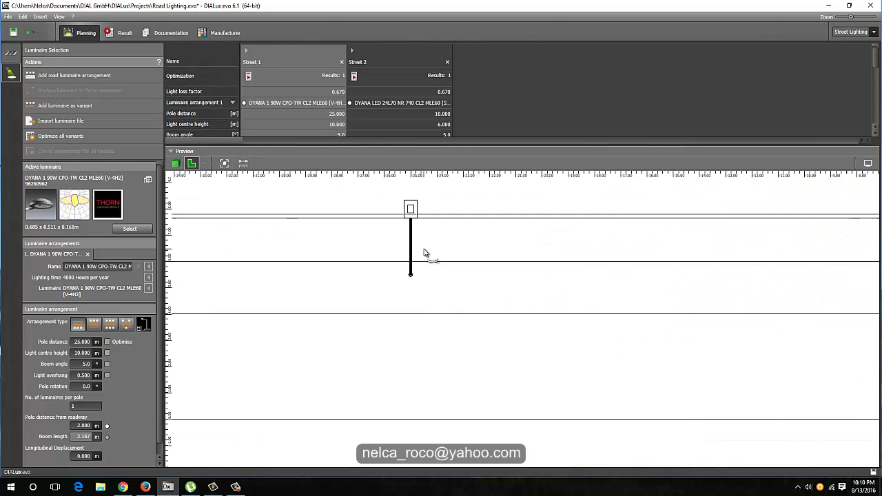
pyautogui.click(405, 215)
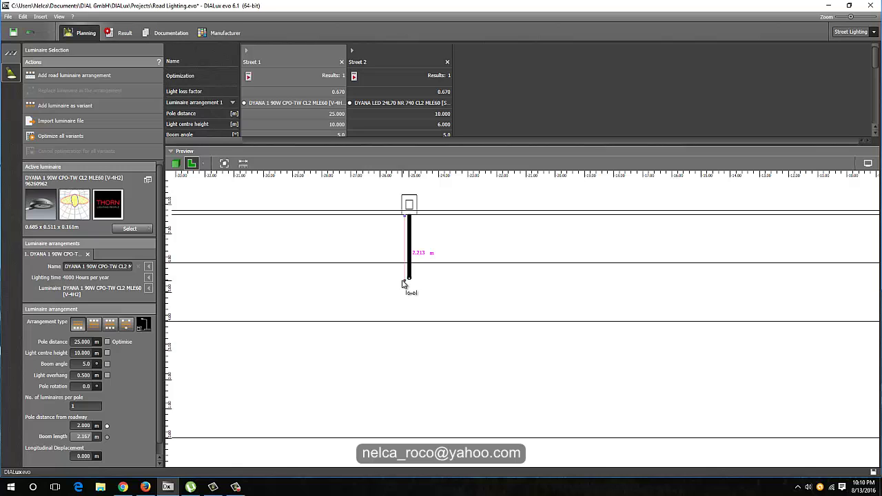
pyautogui.moveTo(325, 301)
pyautogui.mouseDown(button='right')
pyautogui.moveTo(334, 304)
pyautogui.moveTo(323, 302)
pyautogui.mouseUp(button='right')
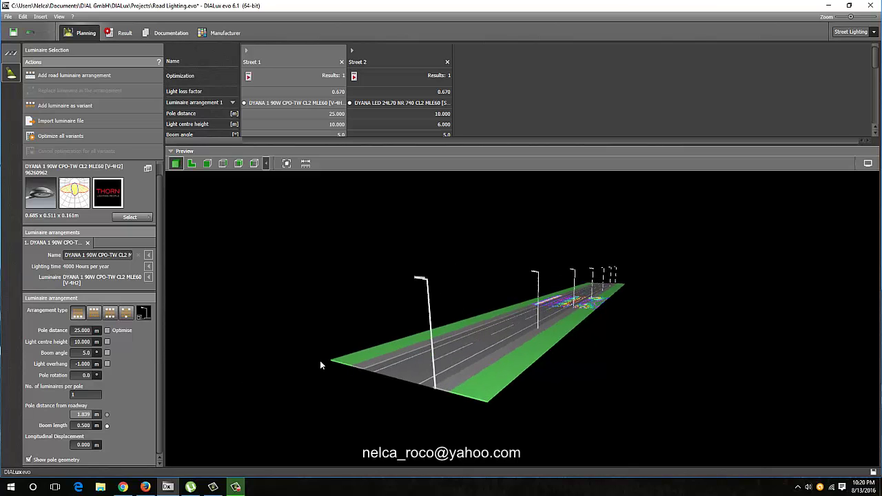
# Compare the light overhang and boom length settings with the poles in the 3D view
pyautogui.click(83, 364)
pyautogui.moveTo(258, 326); pyautogui.dragTo(266, 326)
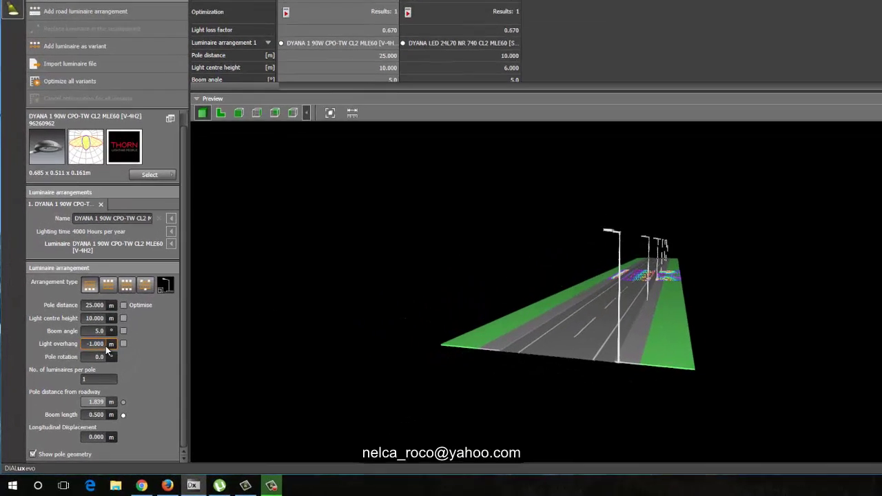
pyautogui.click(86, 366)
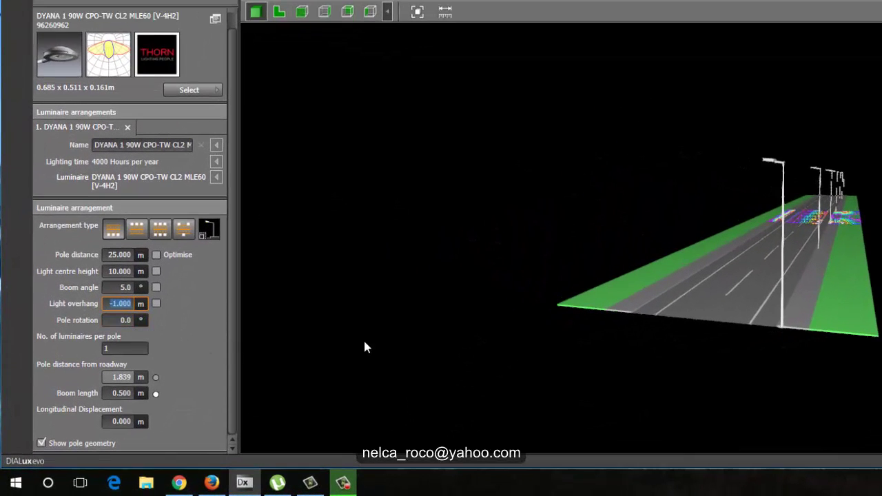
pyautogui.moveTo(437, 299); pyautogui.dragTo(570, 263)
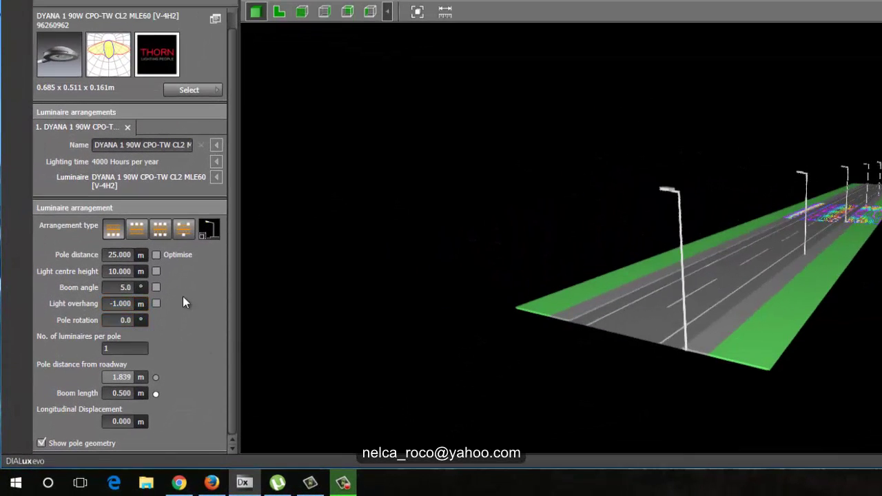
pyautogui.click(120, 306)
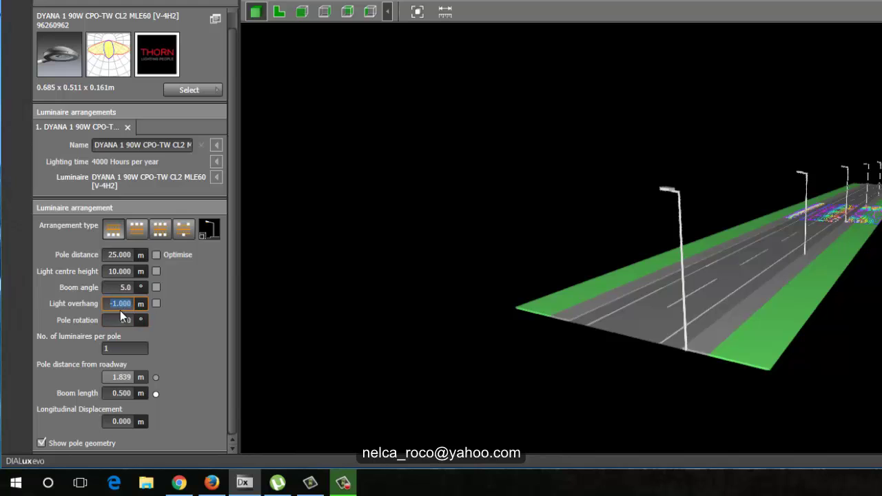
pyautogui.click(124, 393)
# Measure at the short 0.5 m boom in plan view and return to the 3D view
pyautogui.click(279, 11)
pyautogui.scroll(5, 561, 162)
pyautogui.click(446, 12)
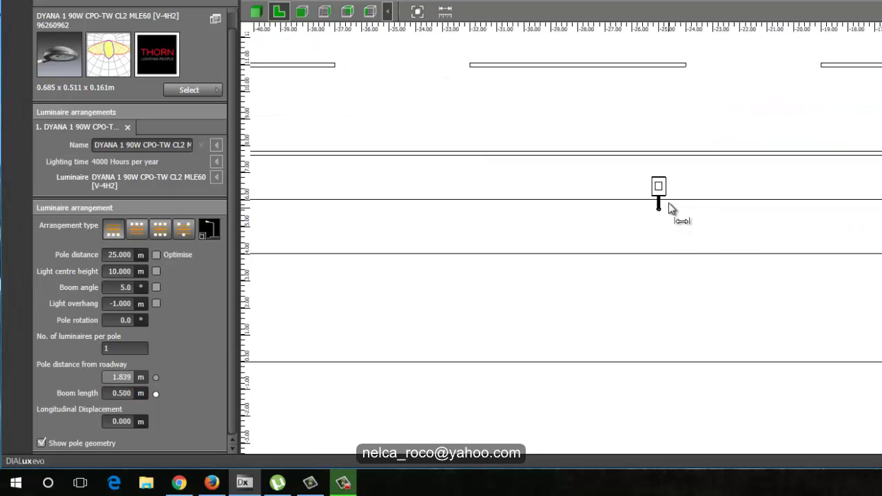
pyautogui.click(663, 199)
pyautogui.click(256, 12)
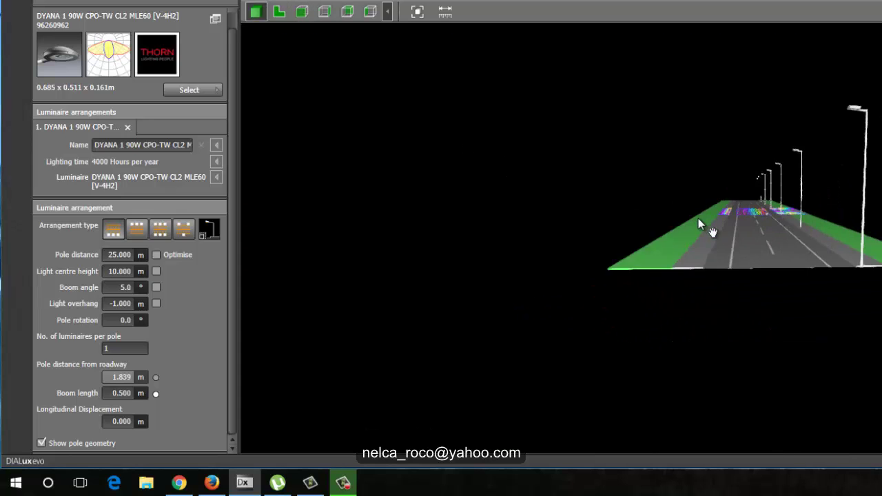
# Set the boom angle of the Street 1 luminaire arrangement to 10°
pyautogui.moveTo(699, 223); pyautogui.dragTo(758, 274, button='right')
pyautogui.scroll(3, 756, 274)
pyautogui.moveTo(751, 279); pyautogui.dragTo(765, 288, button='middle')
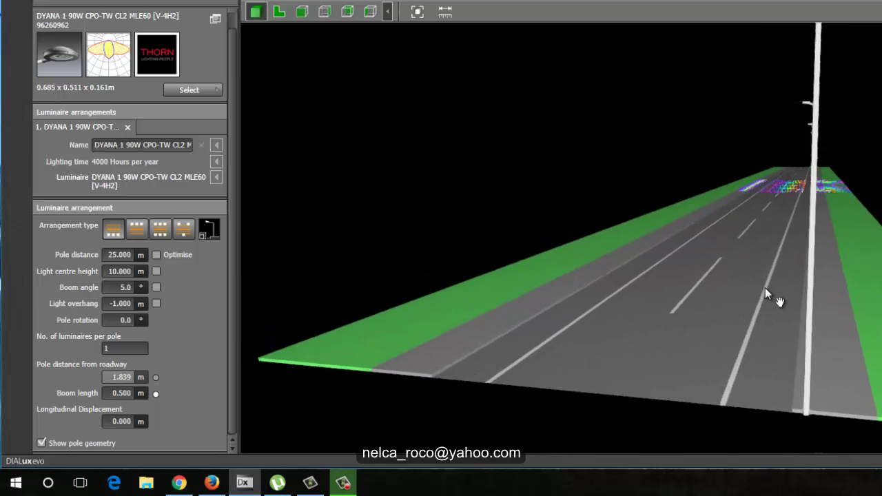
pyautogui.moveTo(765, 289); pyautogui.dragTo(672, 271)
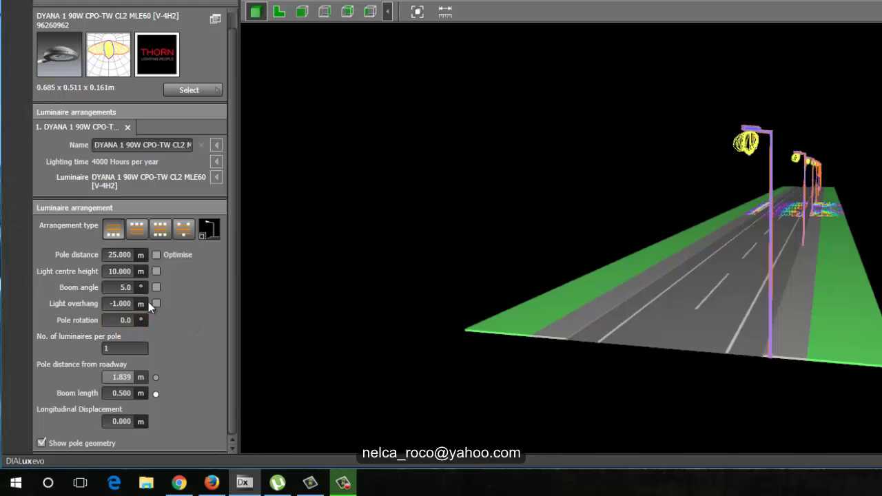
pyautogui.click(126, 287)
pyautogui.write('10')
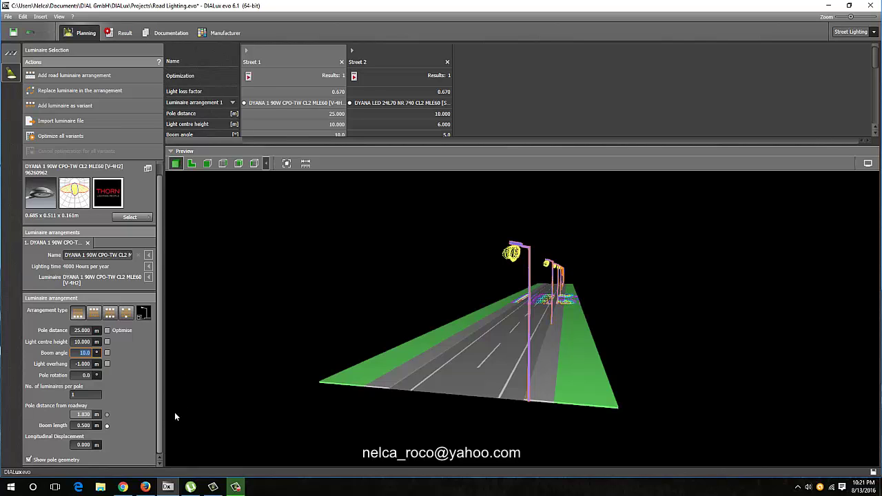
# Run the optimization for Street 1 and check the valuation field results of Roadway 1 (M4)
pyautogui.click(248, 76)
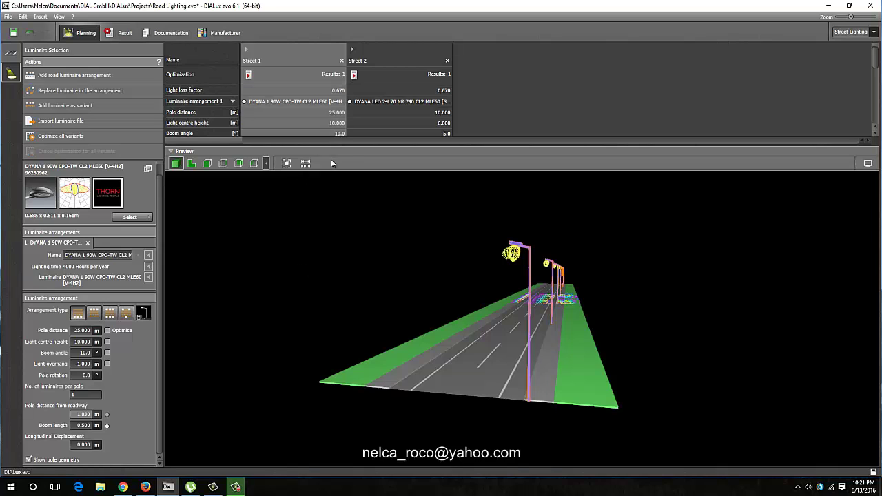
pyautogui.scroll(-3, 597, 68)
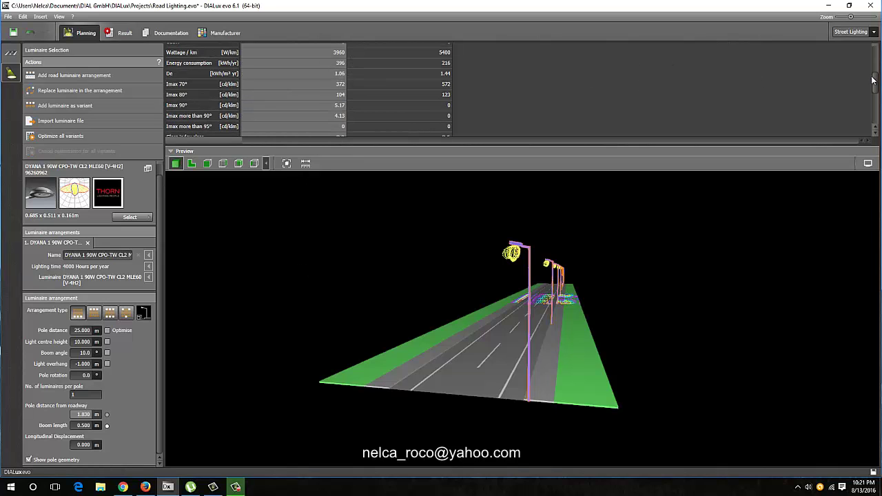
pyautogui.moveTo(873, 81); pyautogui.dragTo(876, 98)
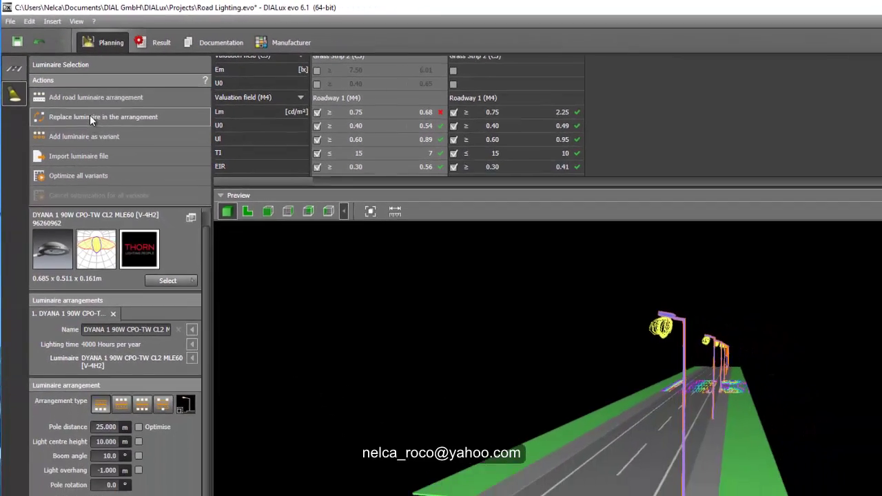
# Replace the Street 1 luminaire with DYANA 1 140W CPO-TW CL2 MLE60 [V-4H-2] and check the Roadway 1 (M4) results
pyautogui.click(102, 164)
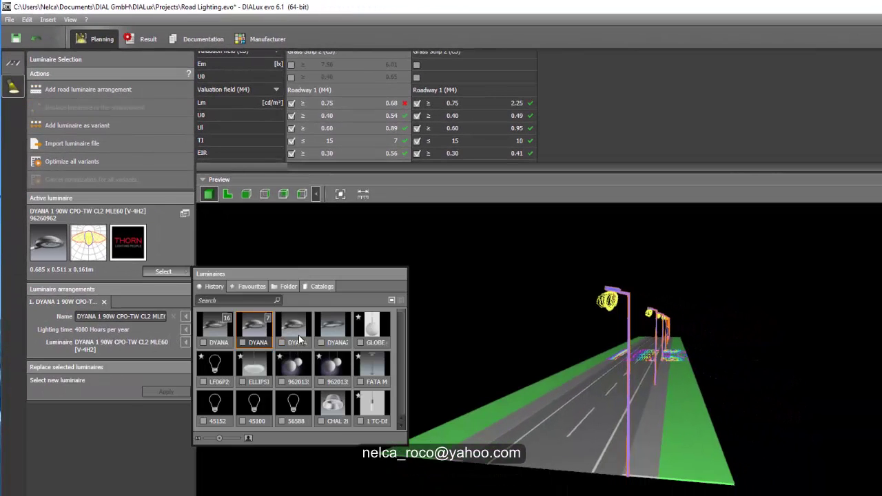
pyautogui.click(299, 333)
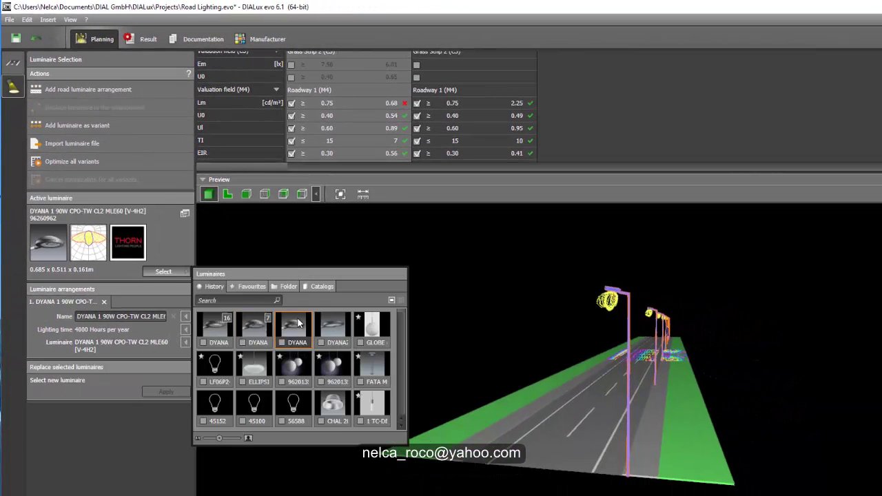
pyautogui.click(160, 393)
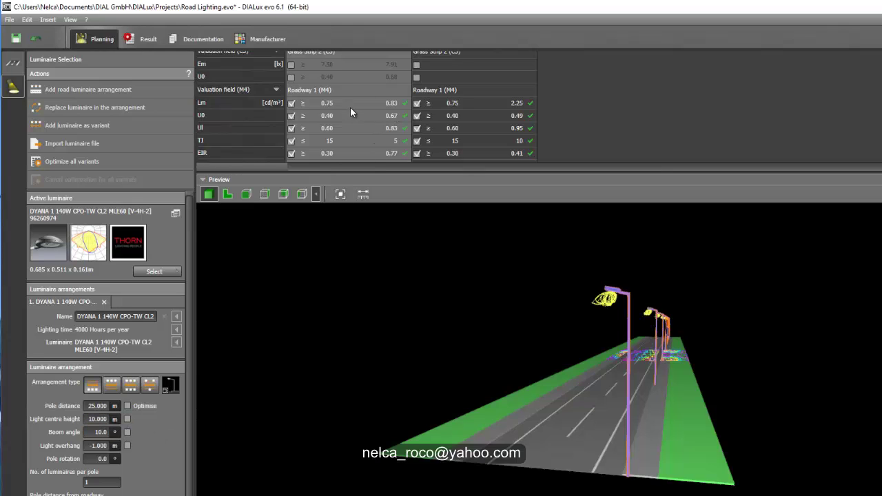
pyautogui.scroll(3, 390, 132)
pyautogui.scroll(-4, 390, 132)
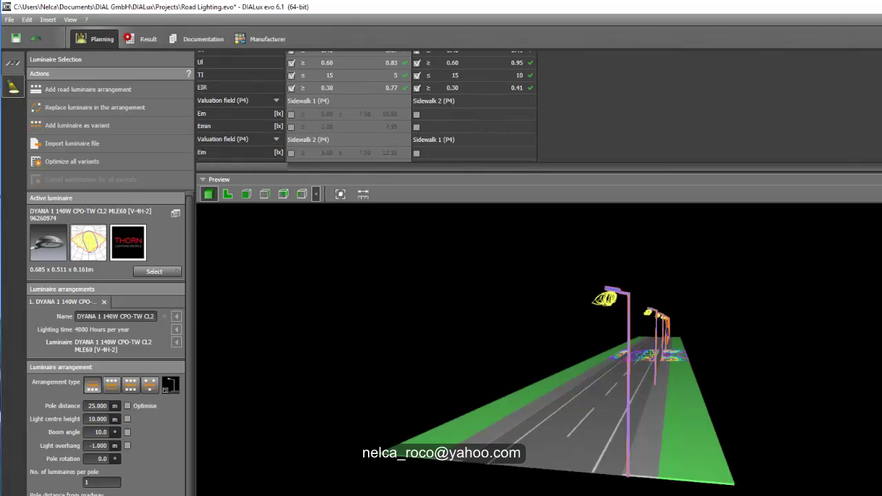
pyautogui.scroll(3, 401, 96)
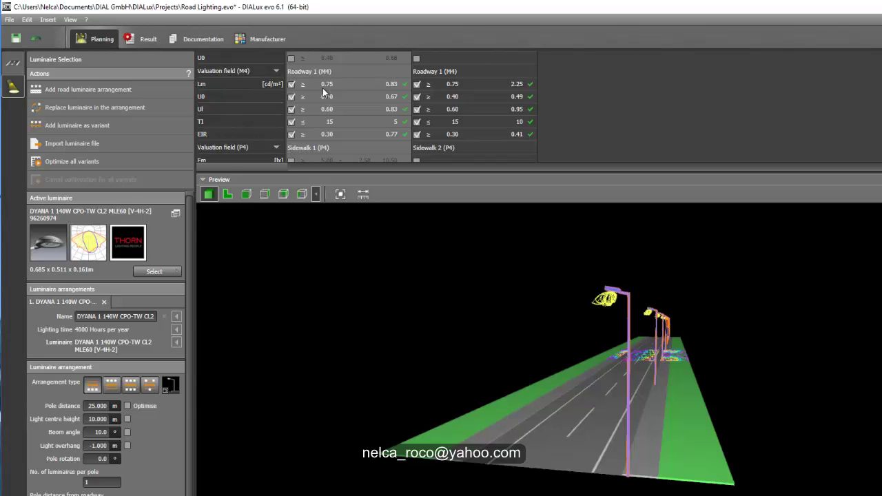
# Try a pole distance of 30 m in the Street 1 luminaire arrangement
pyautogui.click(98, 406)
pyautogui.write('30')
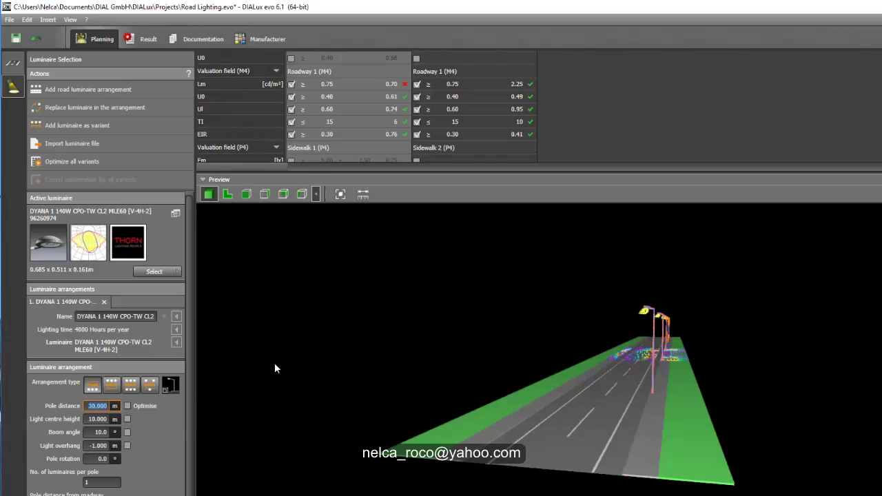
pyautogui.moveTo(404, 347); pyautogui.dragTo(386, 320)
pyautogui.scroll(1, 398, 326)
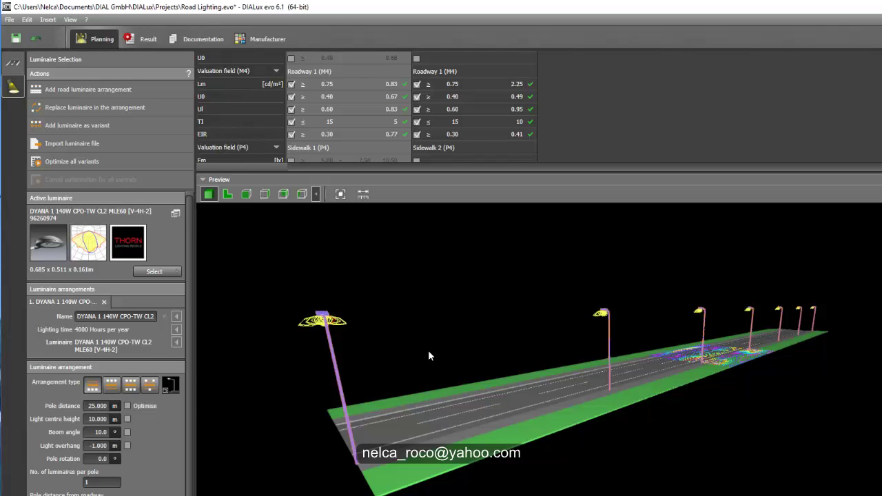
# Select the second street's DYANA LED 24L70 arrangement, set its pole distance to 25 m and dismiss the save reminder
pyautogui.click(473, 71)
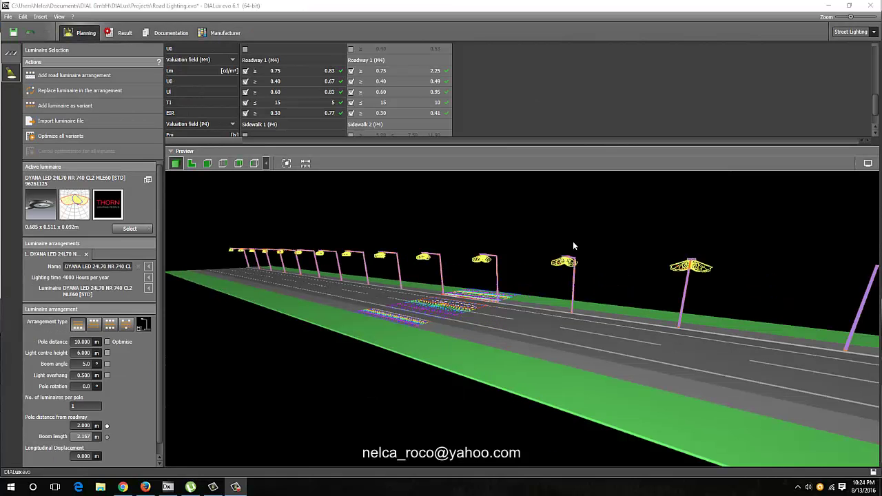
pyautogui.moveTo(680, 287); pyautogui.dragTo(602, 270, button='right')
pyautogui.moveTo(507, 231); pyautogui.dragTo(432, 207, button='right')
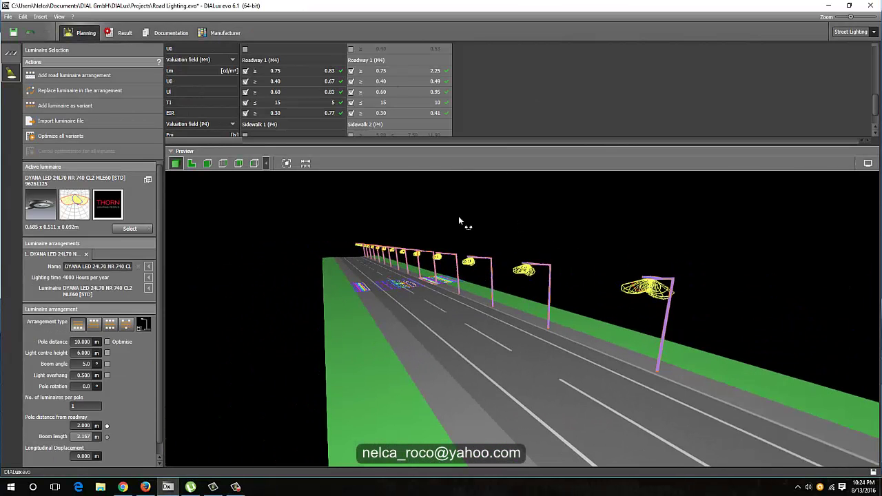
pyautogui.moveTo(460, 216); pyautogui.dragTo(394, 264)
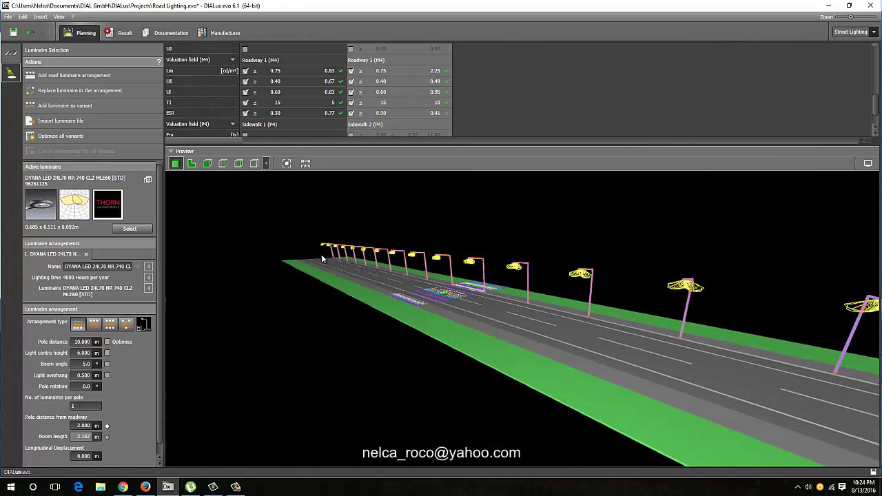
pyautogui.click(78, 342)
pyautogui.click(87, 363)
pyautogui.write('25')
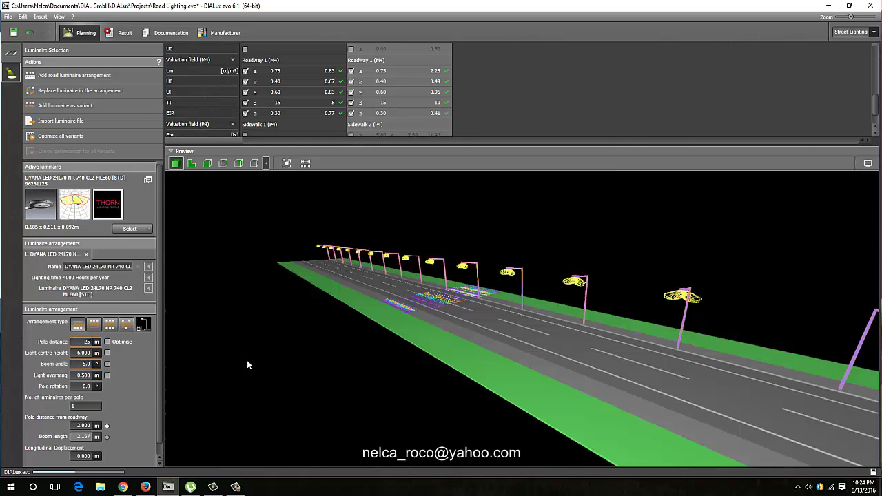
pyautogui.press('Return')
pyautogui.press('Tab')
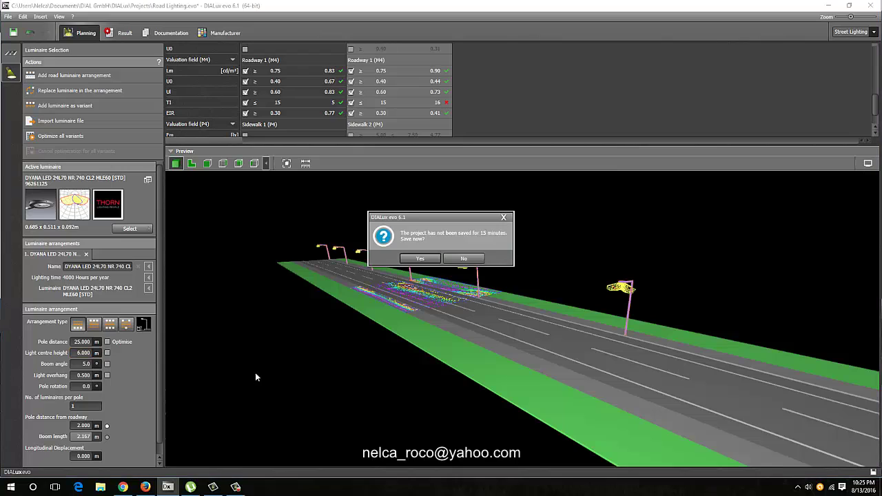
pyautogui.click(504, 218)
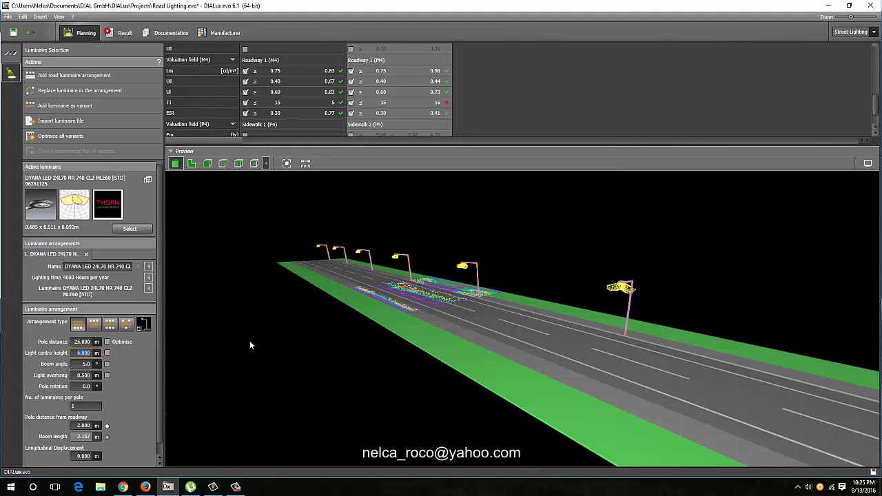
# Set the light centre height of the second street's arrangement to 10 m and view the raised poles
pyautogui.write('10')
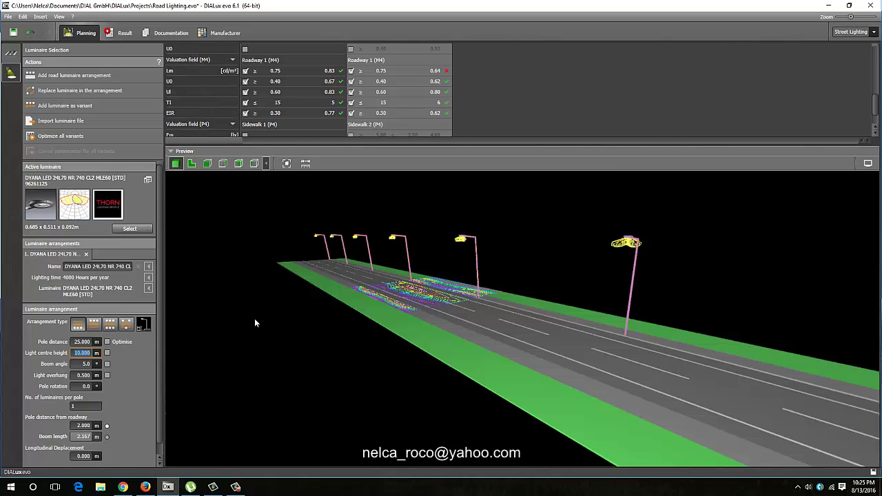
pyautogui.moveTo(255, 319)
pyautogui.mouseDown(button='right')
pyautogui.moveTo(281, 328)
pyautogui.moveTo(254, 330)
pyautogui.mouseUp(button='right')
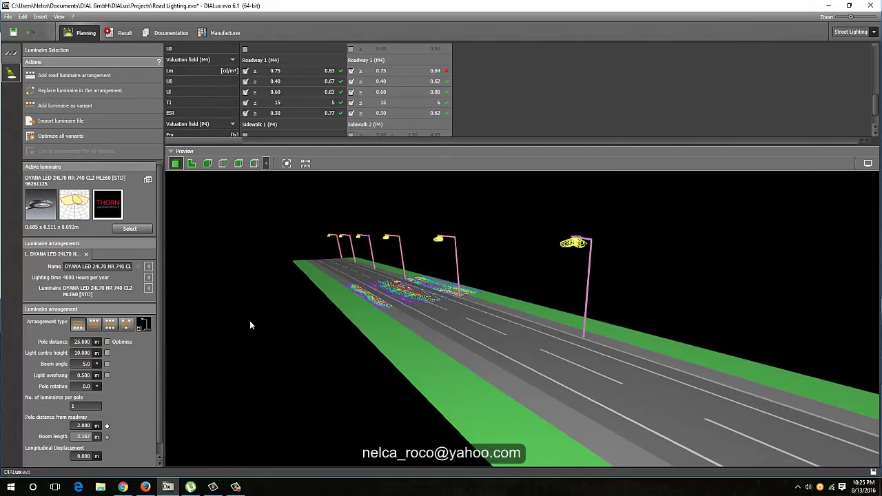
pyautogui.moveTo(250, 325); pyautogui.dragTo(280, 316, button='right')
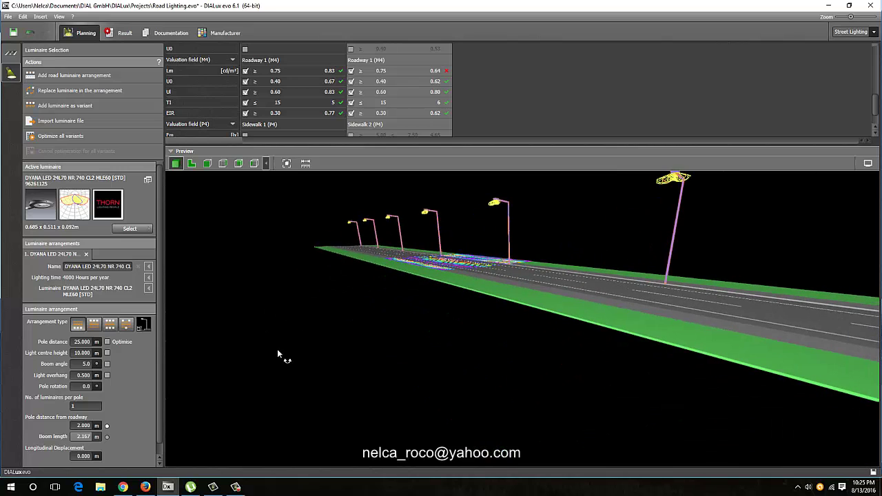
# Set the second street's light overhang to -1 m and fix its boom length at 0.5 m
pyautogui.moveTo(277, 349); pyautogui.dragTo(279, 405, button='right')
pyautogui.click(86, 376)
pyautogui.write('.1')
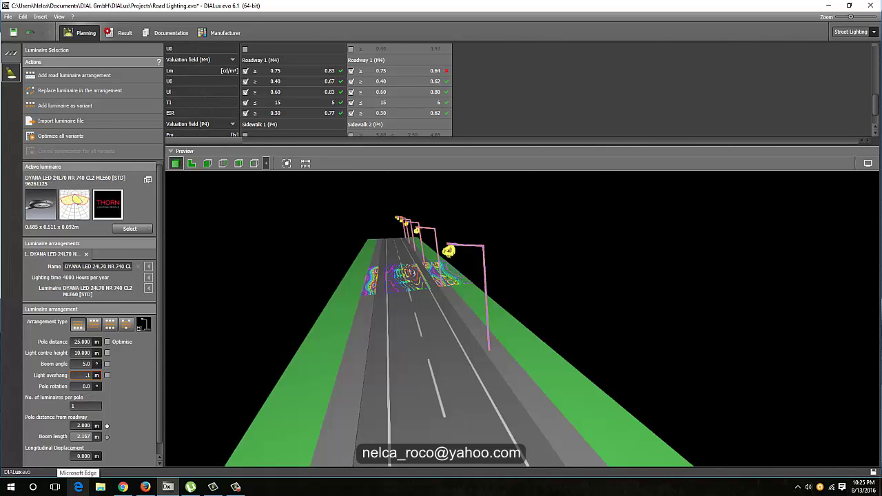
pyautogui.press('Return')
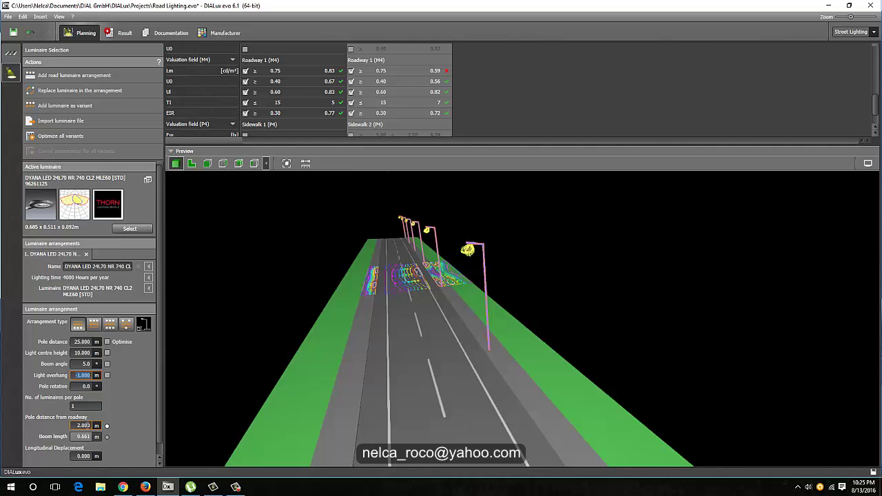
pyautogui.click(84, 426)
pyautogui.click(106, 437)
pyautogui.moveTo(269, 334); pyautogui.dragTo(287, 312)
pyautogui.moveTo(262, 271); pyautogui.dragTo(281, 279)
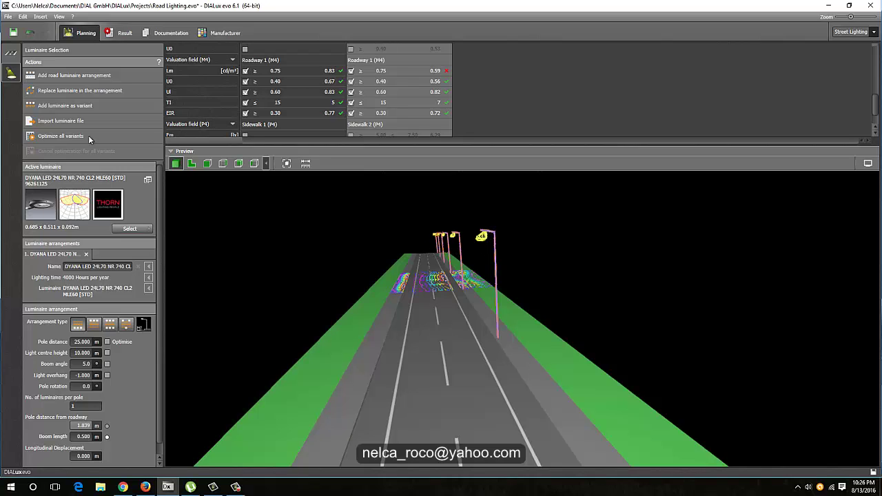
# Replace the second street's luminaire with DYANA2 LED 48L50 NR 740 CL1 HT MLE [STD]
pyautogui.click(64, 92)
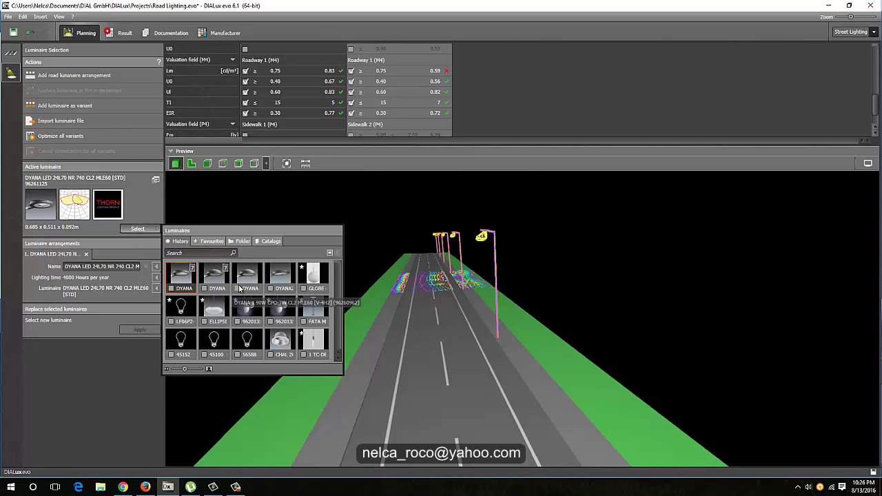
pyautogui.click(276, 278)
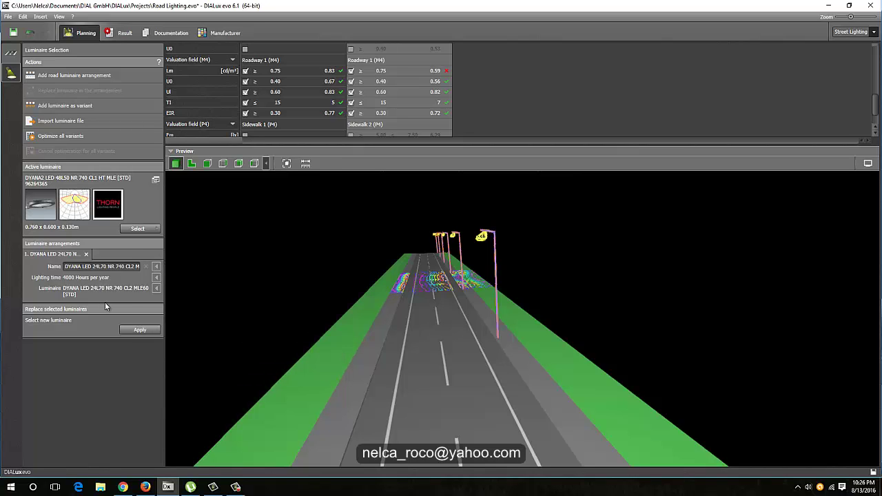
pyautogui.click(140, 330)
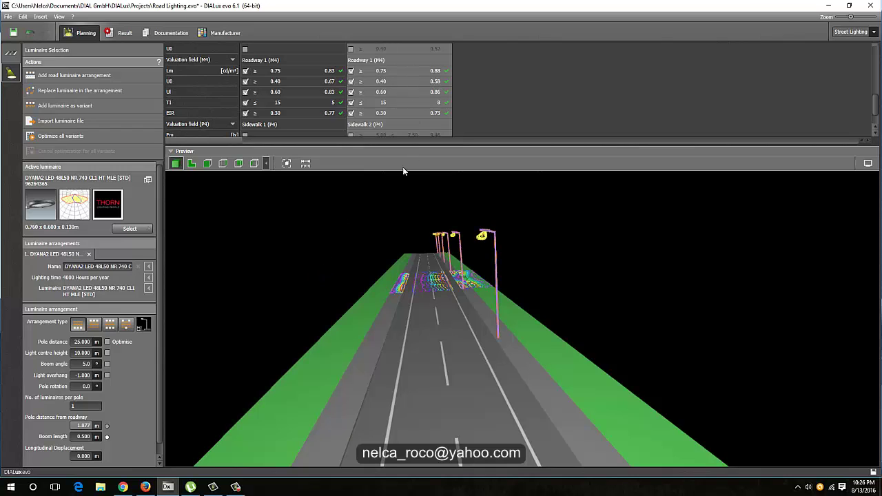
pyautogui.moveTo(342, 215)
pyautogui.mouseDown()
pyautogui.moveTo(350, 211)
pyautogui.moveTo(339, 212)
pyautogui.mouseUp()
# Test a 30 m pole distance in the second street's arrangement and reduce it to 28 m
pyautogui.click(83, 342)
pyautogui.write('30')
pyautogui.press('Return')
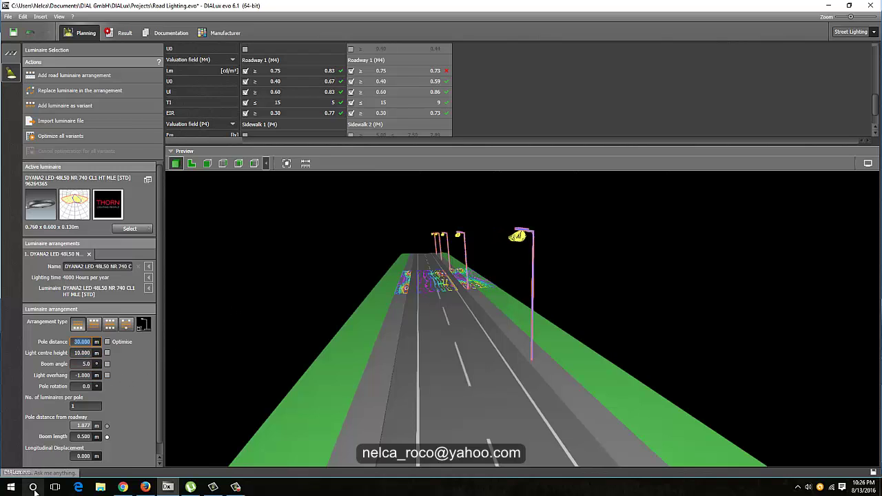
pyautogui.write('28')
pyautogui.press('Return')
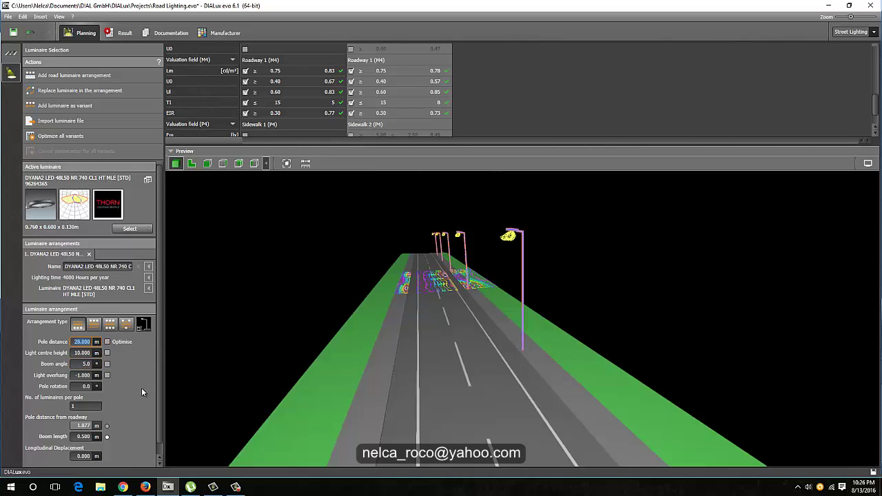
# Try a boom angle of 10° on the second street's luminaires and restore it to 5°
pyautogui.click(84, 364)
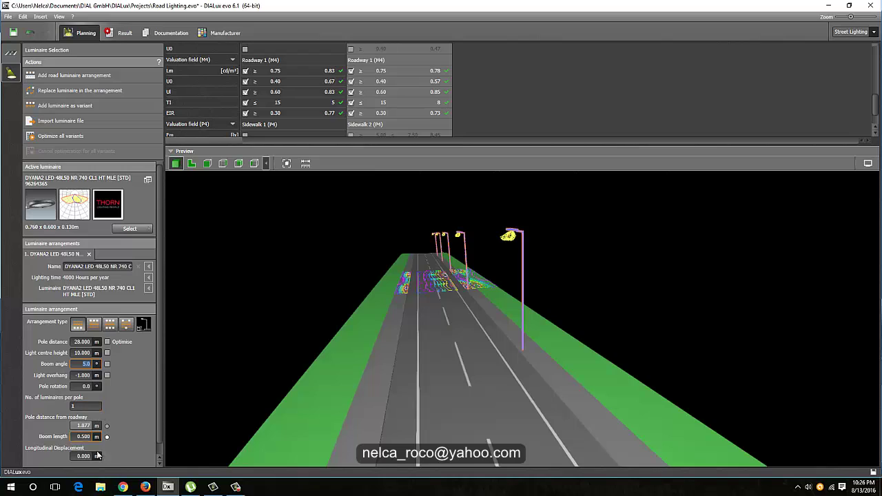
pyautogui.write('10')
pyautogui.press('Return')
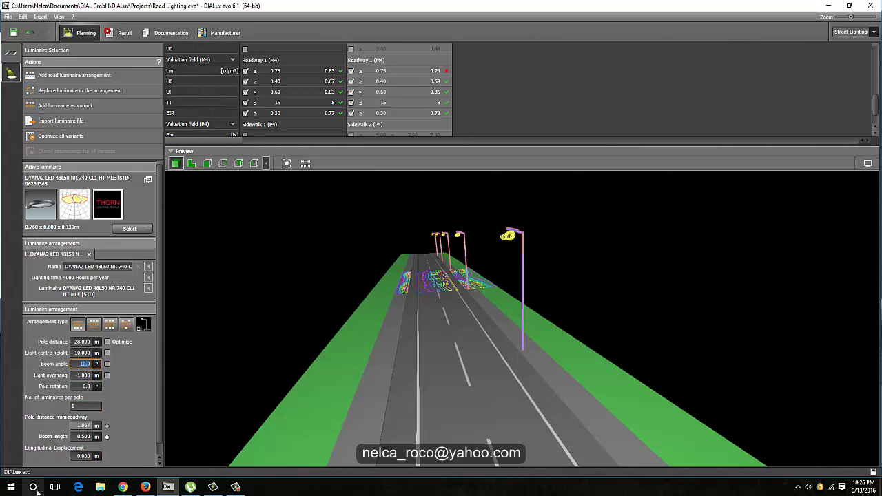
pyautogui.write('5')
pyautogui.press('Return')
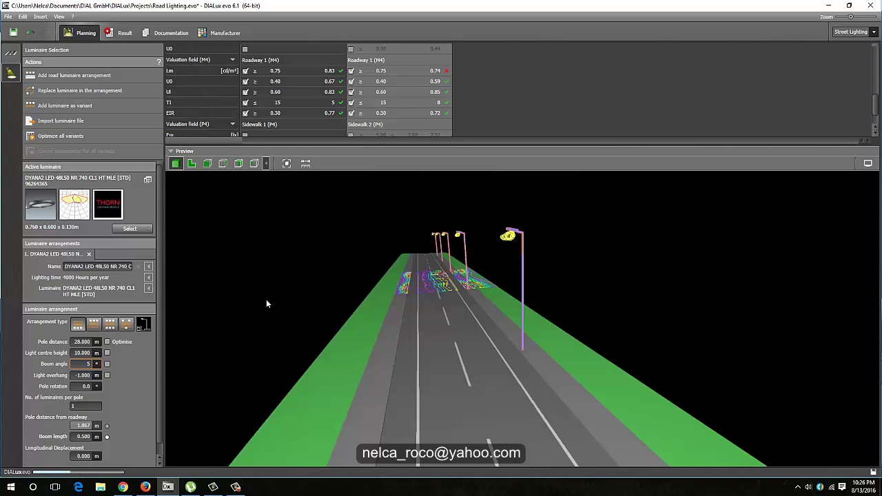
# Select the Street 1 arrangement again and set its pole distance to 28 m
pyautogui.click(300, 50)
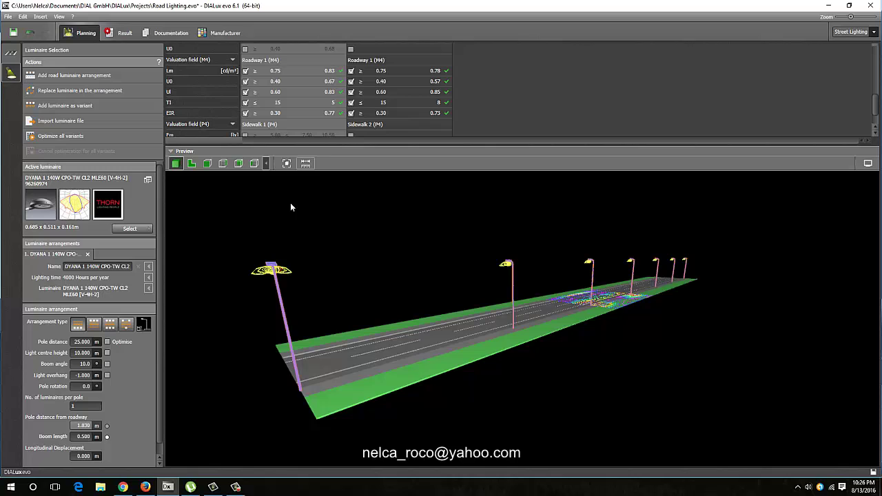
pyautogui.click(84, 342)
pyautogui.write('28')
pyautogui.press('Return')
pyautogui.moveTo(243, 331); pyautogui.dragTo(250, 332)
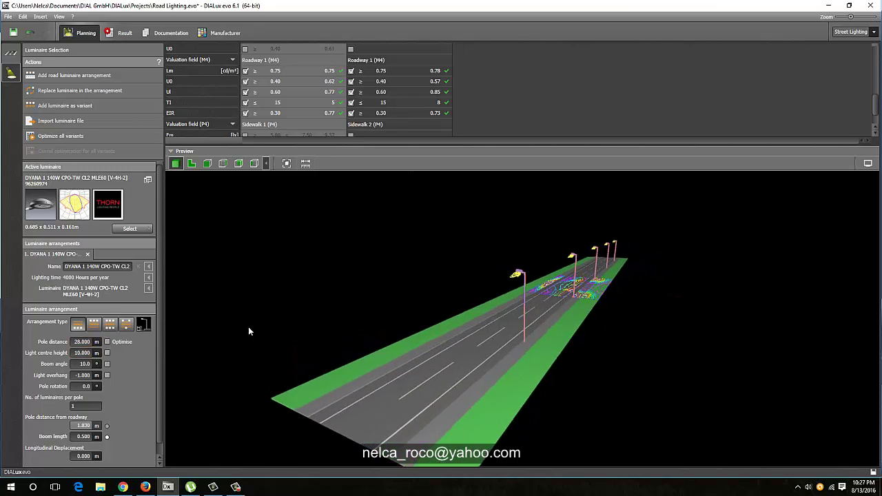
# Examine the Street 1 poles and the roadway valuation fields from several angles in the 3D view
pyautogui.moveTo(338, 240); pyautogui.dragTo(348, 260)
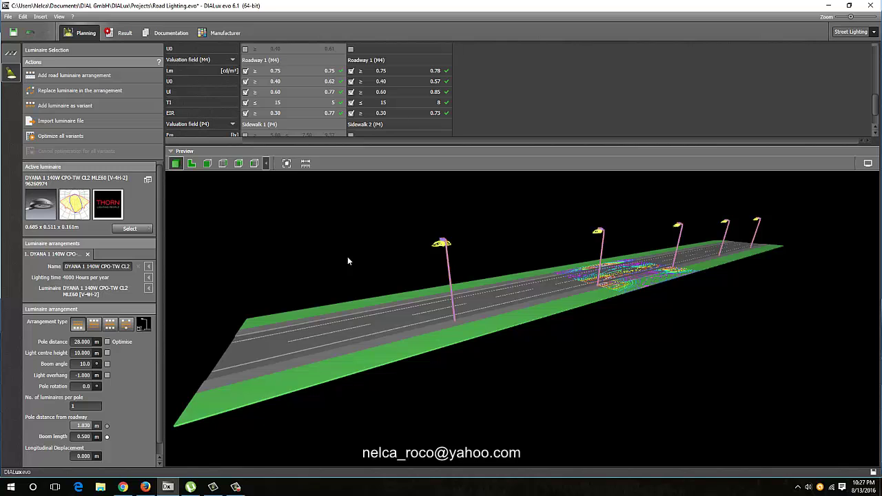
pyautogui.moveTo(374, 256); pyautogui.dragTo(448, 297)
pyautogui.moveTo(372, 284); pyautogui.dragTo(468, 306)
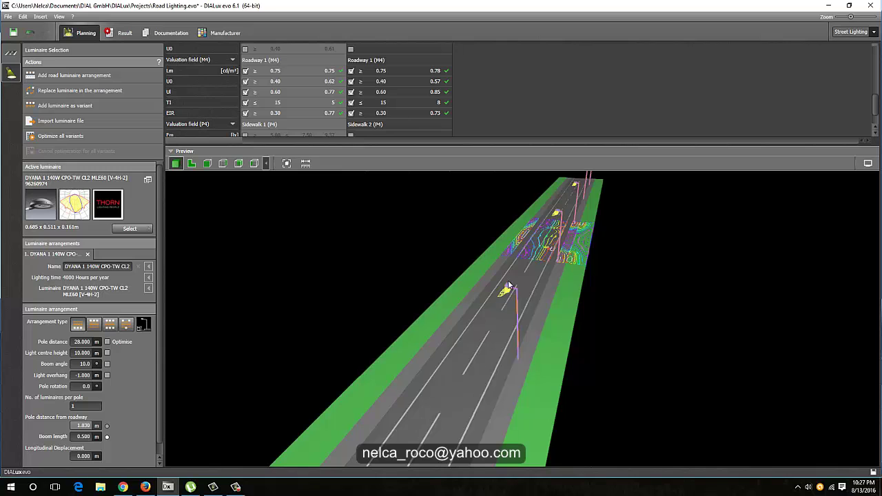
pyautogui.moveTo(419, 269); pyautogui.dragTo(556, 302)
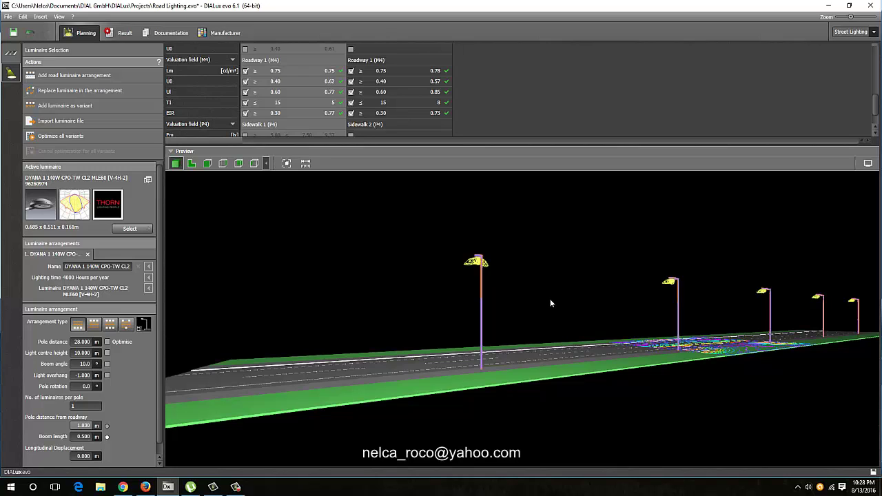
pyautogui.moveTo(434, 330)
pyautogui.mouseDown(button='right')
pyautogui.moveTo(406, 314)
pyautogui.moveTo(433, 323)
pyautogui.mouseUp(button='right')
pyautogui.moveTo(433, 323); pyautogui.dragTo(445, 269, button='middle')
pyautogui.moveTo(446, 274); pyautogui.dragTo(363, 313, button='right')
pyautogui.moveTo(506, 293); pyautogui.dragTo(476, 248, button='right')
pyautogui.scroll(2, 501, 283)
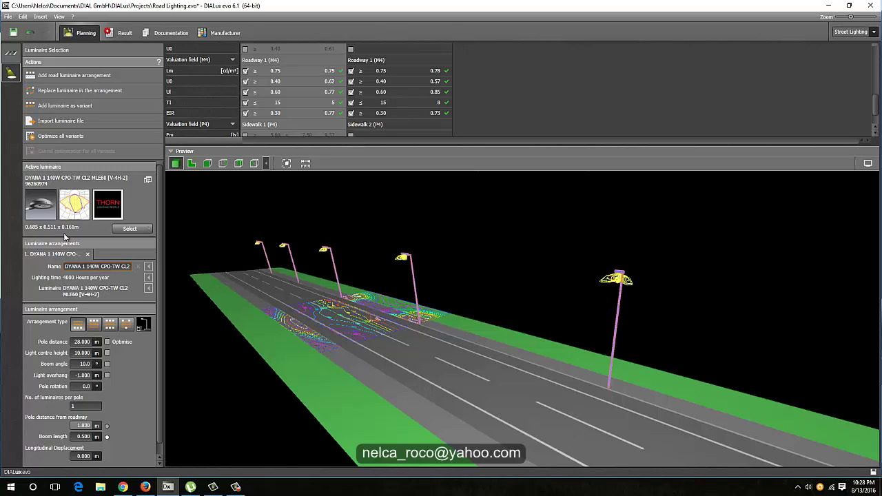
# Review the remaining Street 1 arrangement settings, clear the luminaire selection and inspect the poles along the road
pyautogui.moveTo(259, 244); pyautogui.dragTo(462, 244)
pyautogui.scroll(-1, 162, 427)
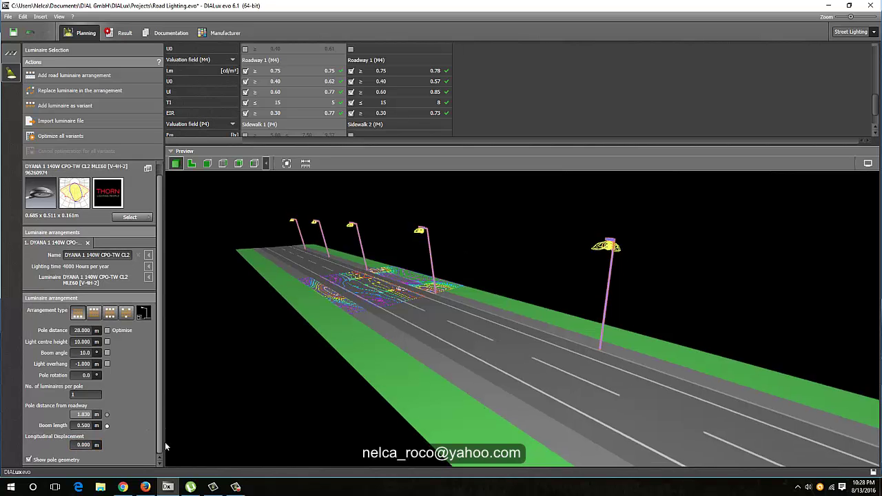
pyautogui.moveTo(225, 359); pyautogui.dragTo(277, 331)
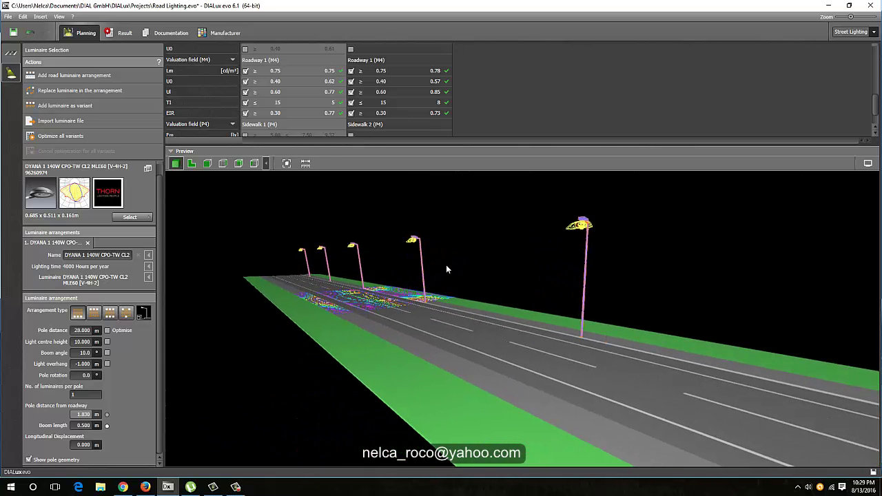
pyautogui.click(452, 275)
pyautogui.moveTo(283, 328); pyautogui.dragTo(448, 267)
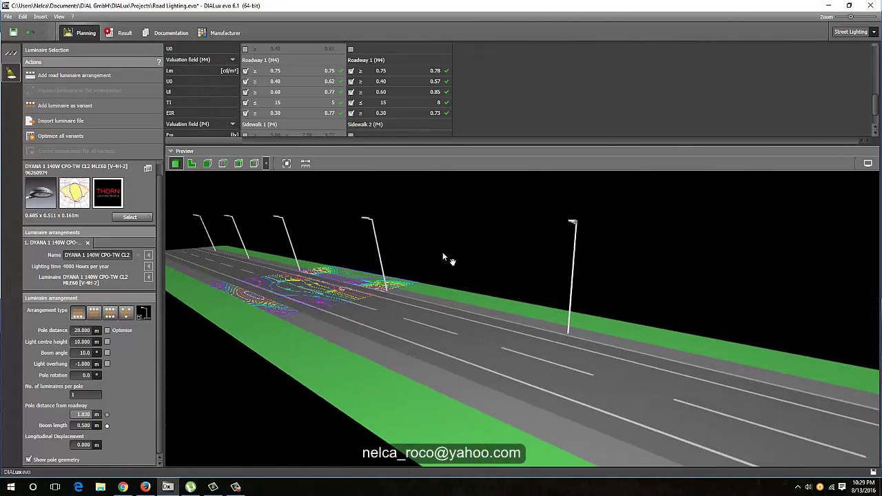
pyautogui.moveTo(442, 251); pyautogui.dragTo(486, 242, button='middle')
pyautogui.moveTo(486, 242)
pyautogui.mouseDown(button='right')
pyautogui.moveTo(511, 256)
pyautogui.moveTo(494, 254)
pyautogui.mouseUp(button='right')
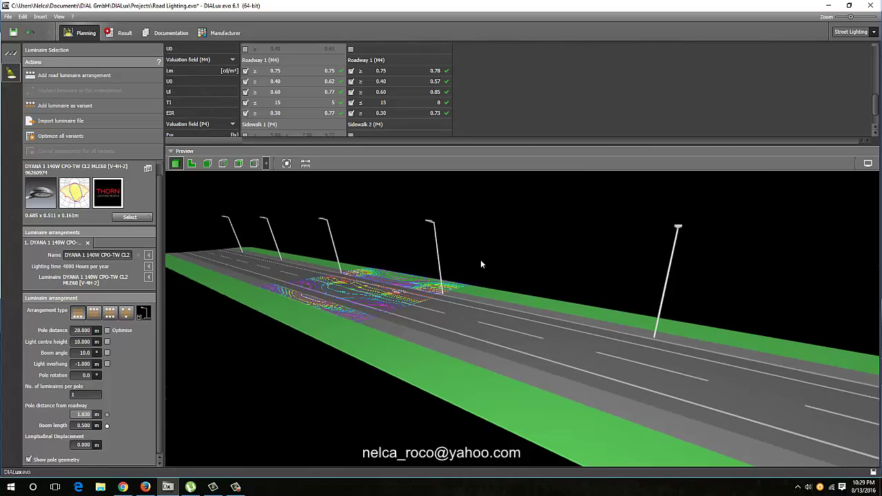